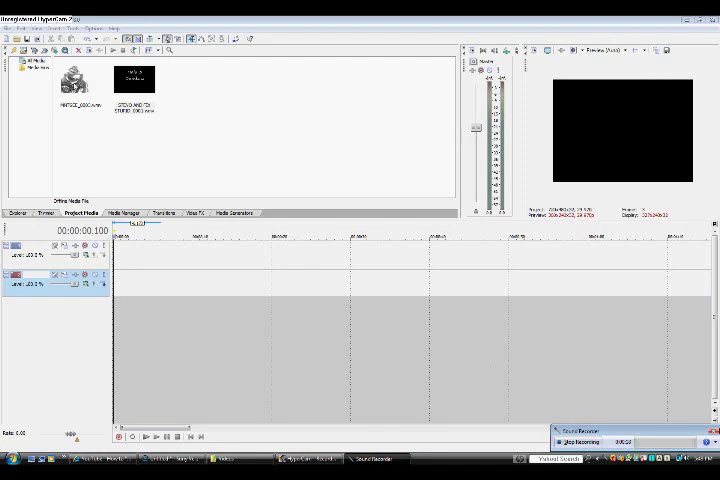
# Add the game video without its audio track and set the playhead near 2:24.
pyautogui.moveTo(78, 80); pyautogui.dragTo(120, 257)
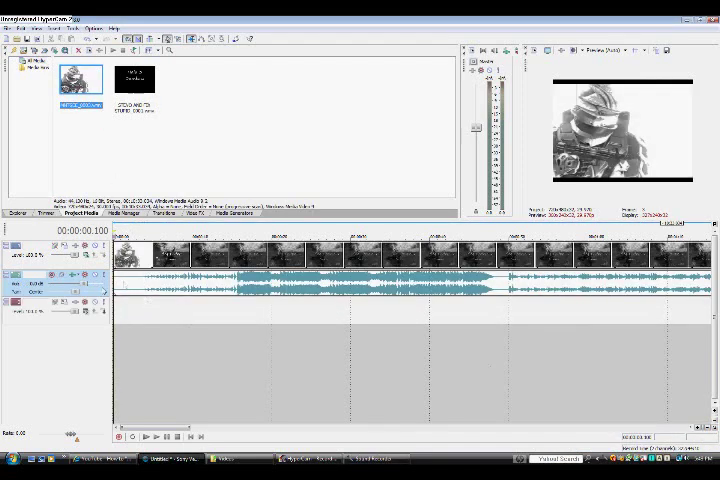
pyautogui.rightClick(107, 291)
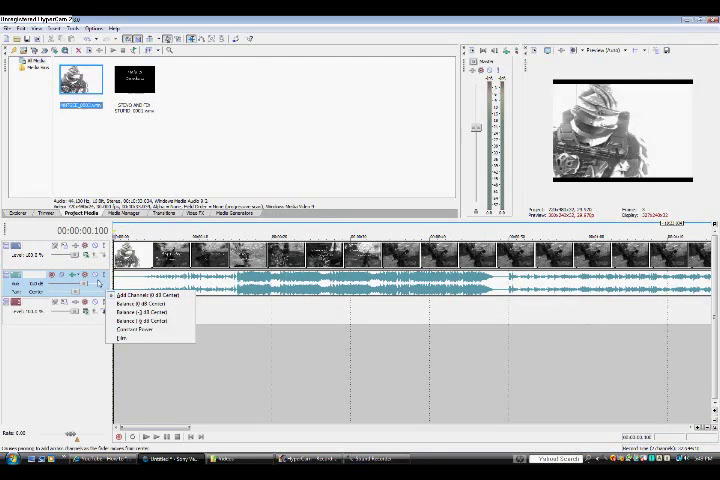
pyautogui.rightClick(102, 284)
pyautogui.click(120, 315)
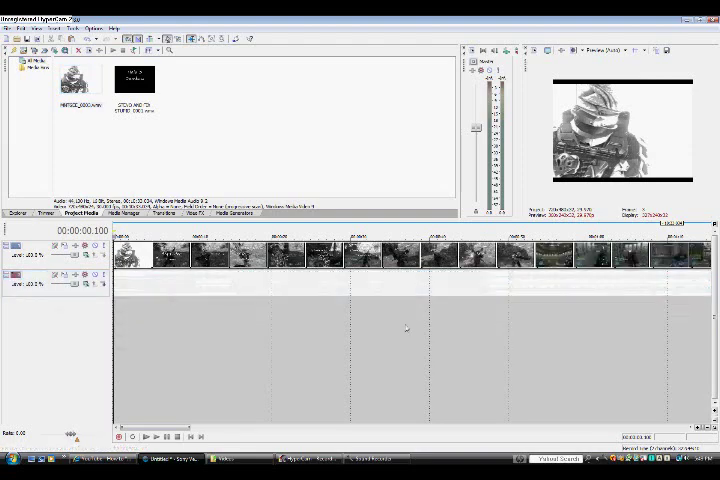
pyautogui.scroll(3, 291, 416)
pyautogui.scroll(2, 270, 380)
pyautogui.click(249, 334)
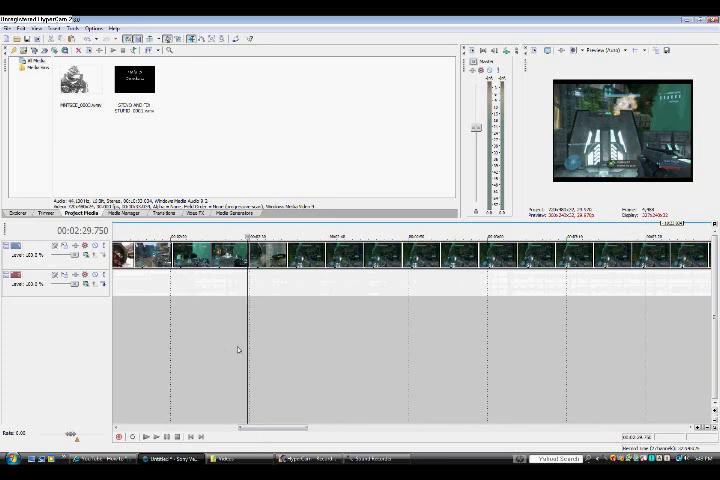
pyautogui.click(171, 370)
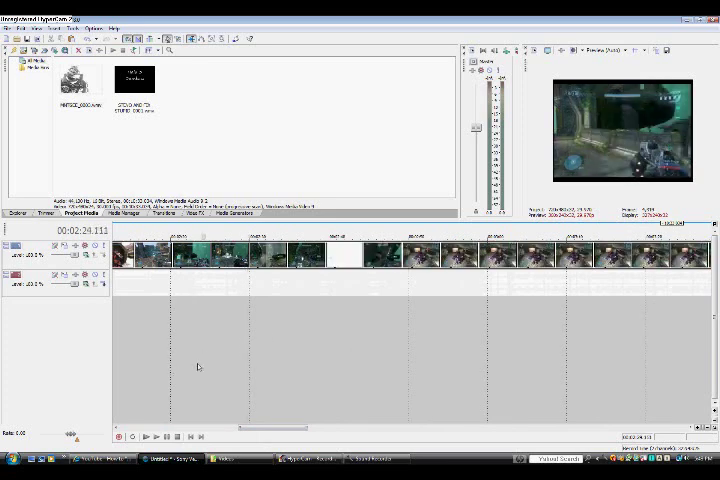
pyautogui.click(208, 362)
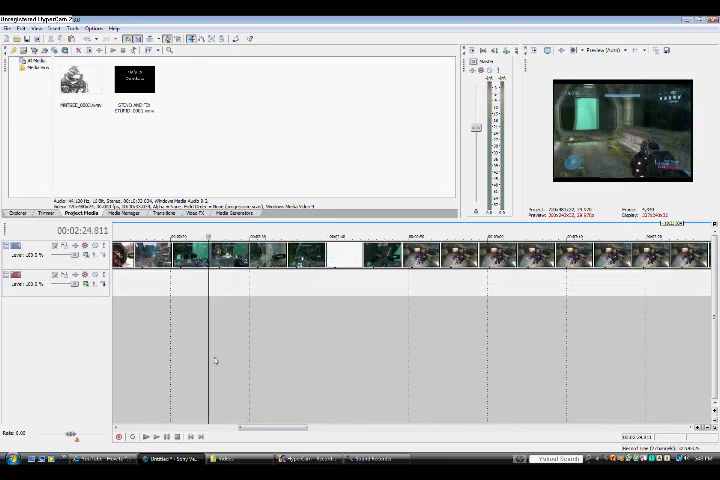
# Clear the timeline, paste the copied clip onto the top track, and drag in the second video.
pyautogui.hotkey('ctrl', 'a')
pyautogui.rightClick(170, 252)
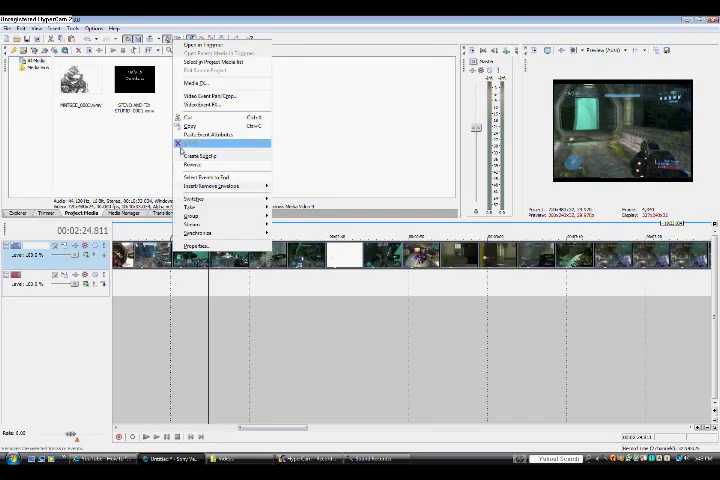
pyautogui.click(182, 143)
pyautogui.moveTo(272, 429); pyautogui.dragTo(133, 364)
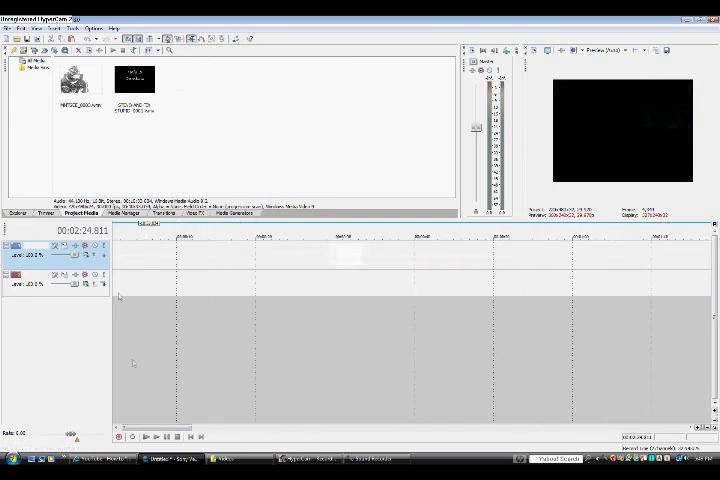
pyautogui.rightClick(134, 256)
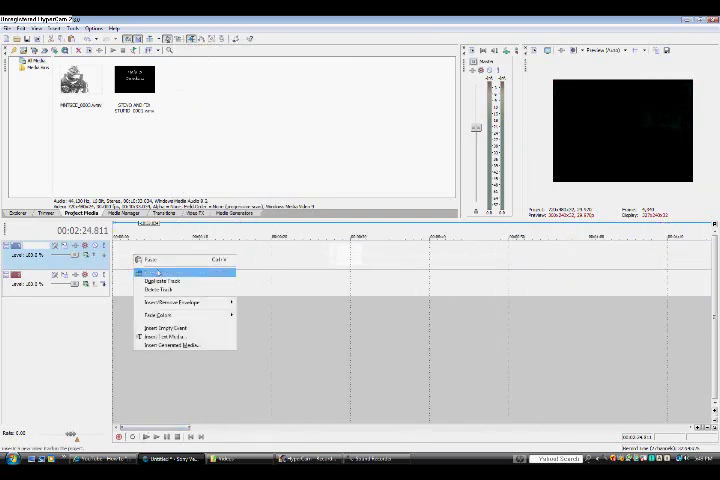
pyautogui.click(162, 262)
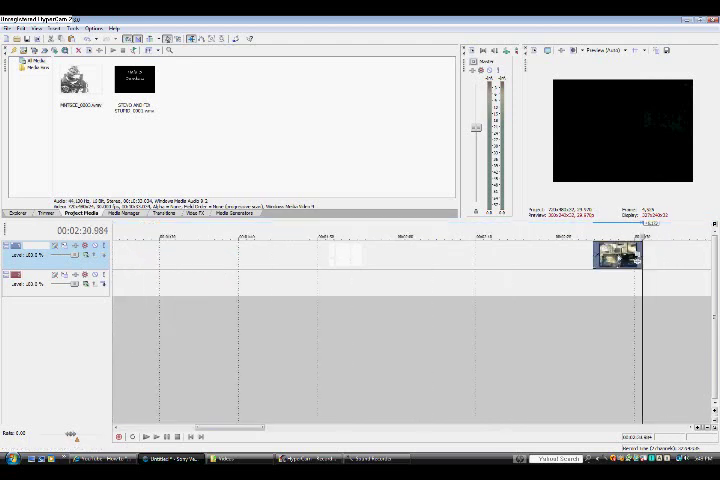
pyautogui.scroll(3, 78, 303)
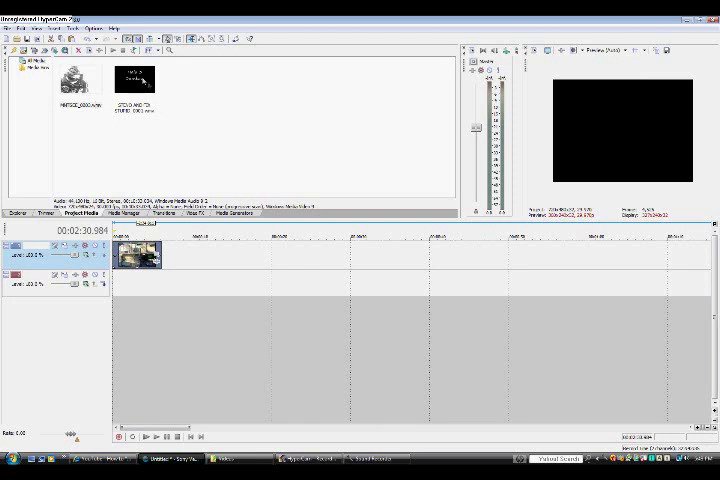
pyautogui.moveTo(143, 82); pyautogui.dragTo(120, 292)
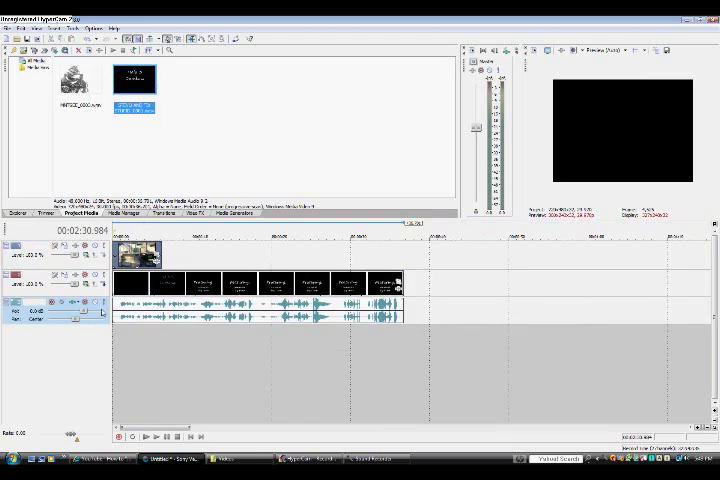
# Delete the second video's audio track and opening title, and slide its footage to the start.
pyautogui.rightClick(101, 313)
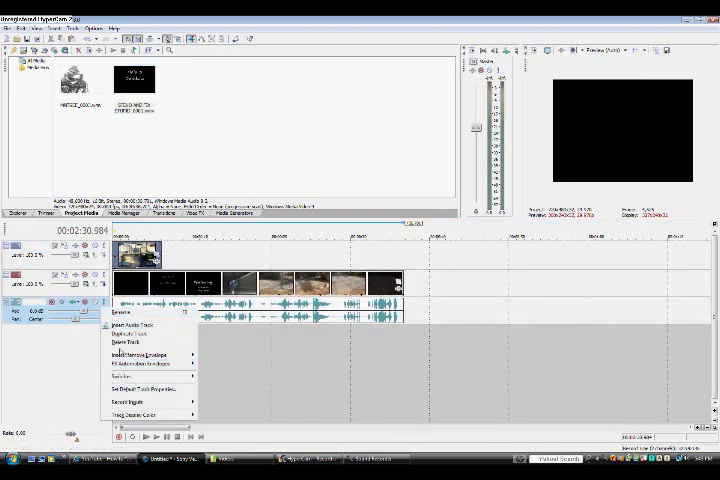
pyautogui.click(121, 345)
pyautogui.click(222, 318)
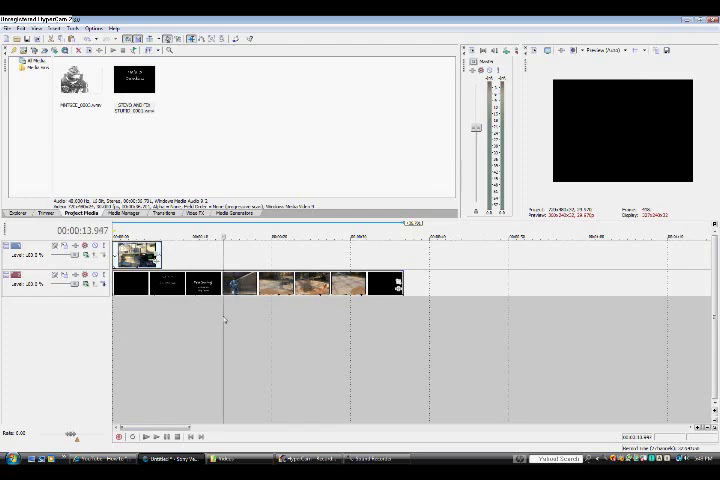
pyautogui.rightClick(181, 283)
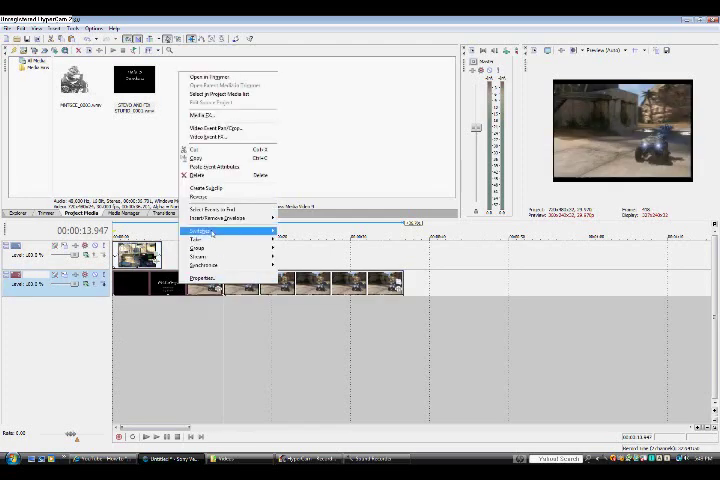
pyautogui.click(203, 177)
pyautogui.moveTo(398, 283); pyautogui.dragTo(288, 284)
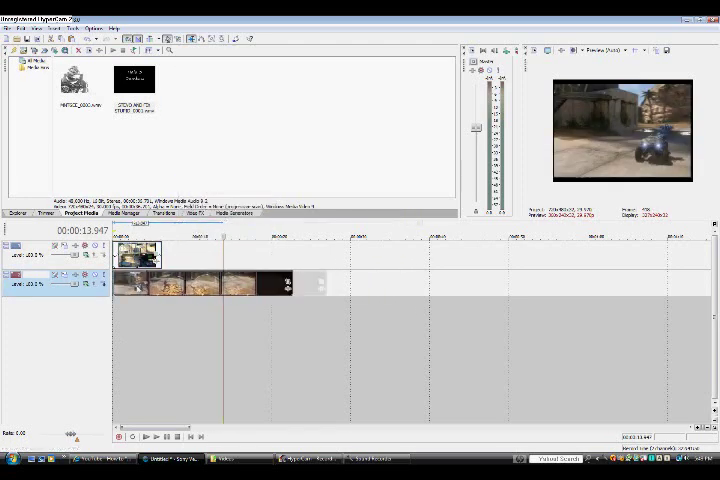
# Split the second clip at about six seconds and delete the trailing part.
pyautogui.click(165, 305)
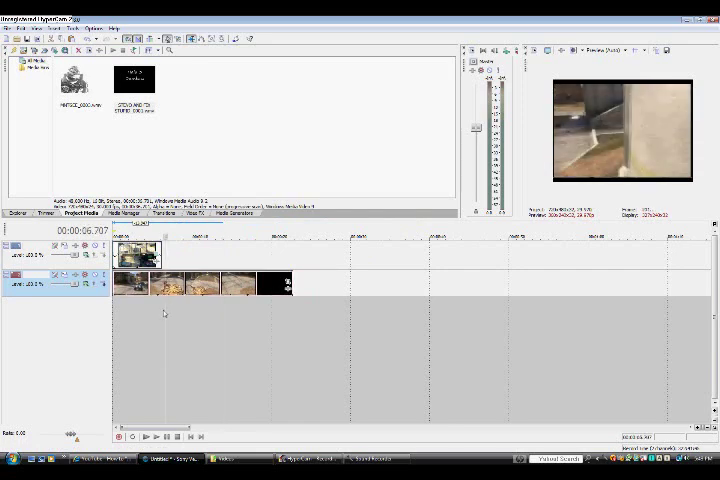
pyautogui.press('s')
pyautogui.rightClick(183, 283)
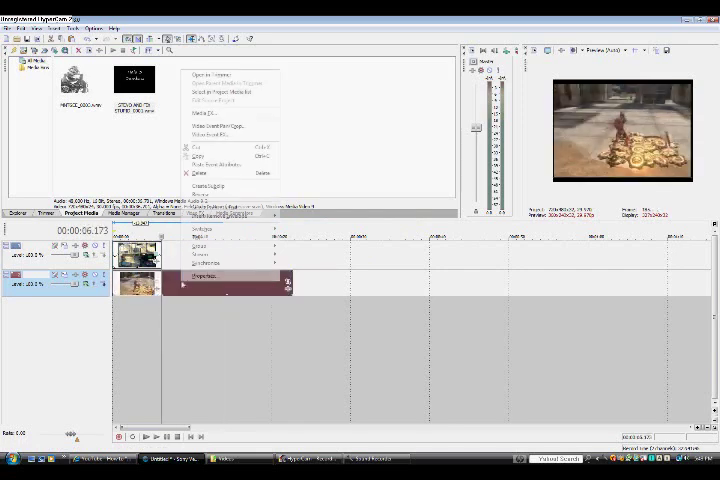
pyautogui.click(211, 177)
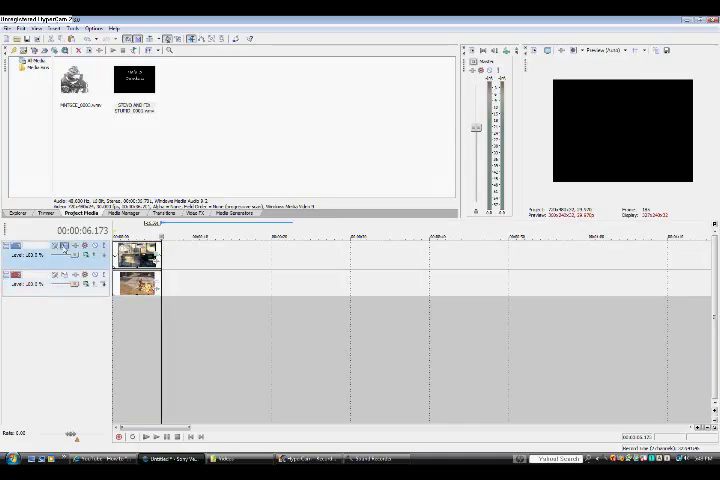
pyautogui.click(63, 247)
# Move the playhead to about 2.8 seconds to preview the game footage.
pyautogui.click(135, 339)
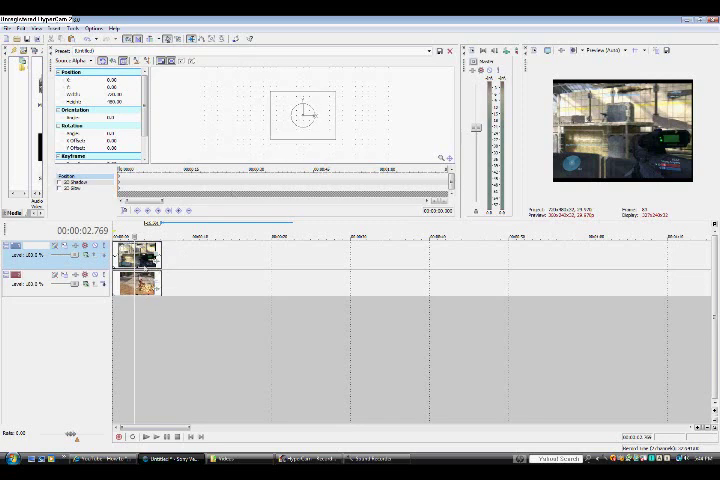
# Put the studio clip on track 1 and the game clip on track 2, then delete the empty track 3.
pyautogui.moveTo(138, 255); pyautogui.dragTo(140, 312)
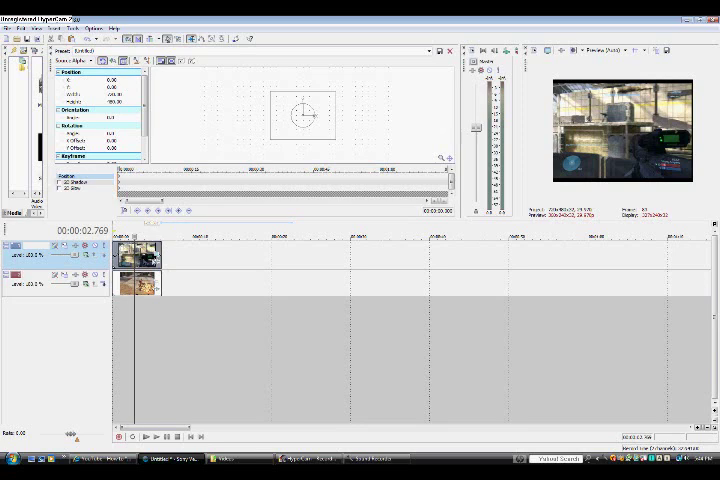
pyautogui.moveTo(138, 283); pyautogui.dragTo(140, 255)
pyautogui.moveTo(138, 311); pyautogui.dragTo(138, 283)
pyautogui.rightClick(133, 316)
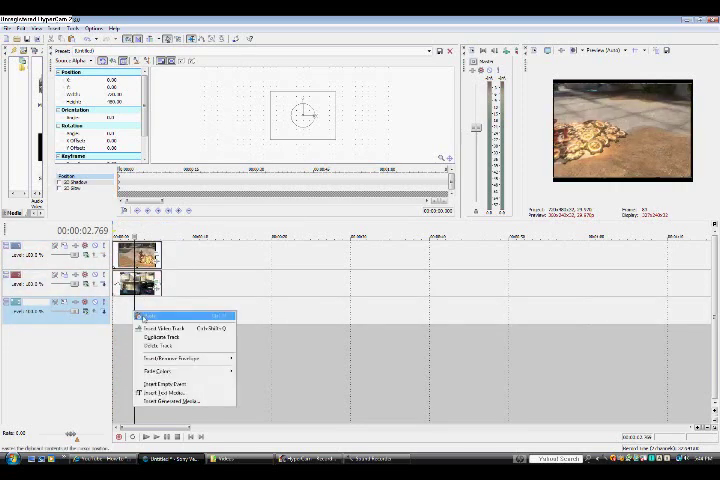
pyautogui.click(152, 345)
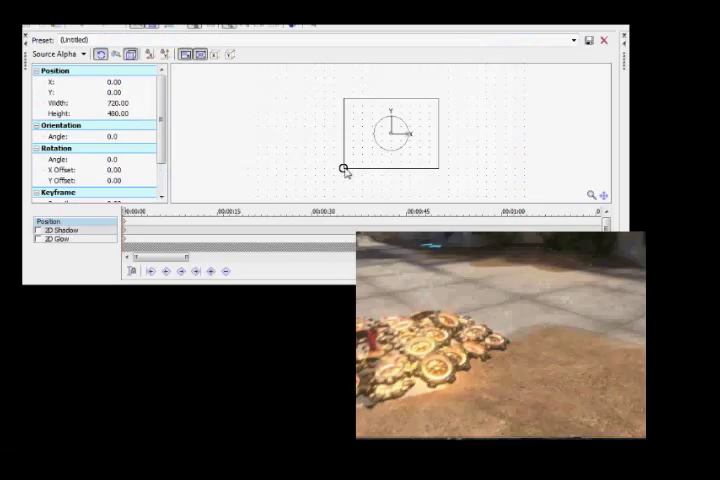
# Drag the Track Motion frame's corner to resize the studio footage into a small inset.
pyautogui.moveTo(342, 98)
pyautogui.mouseDown()
pyautogui.moveTo(370, 119)
pyautogui.moveTo(343, 99)
pyautogui.mouseUp()
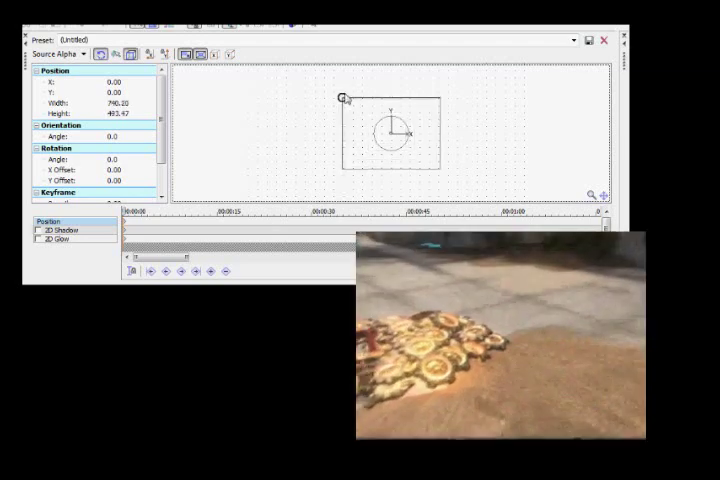
pyautogui.moveTo(343, 99); pyautogui.dragTo(370, 118)
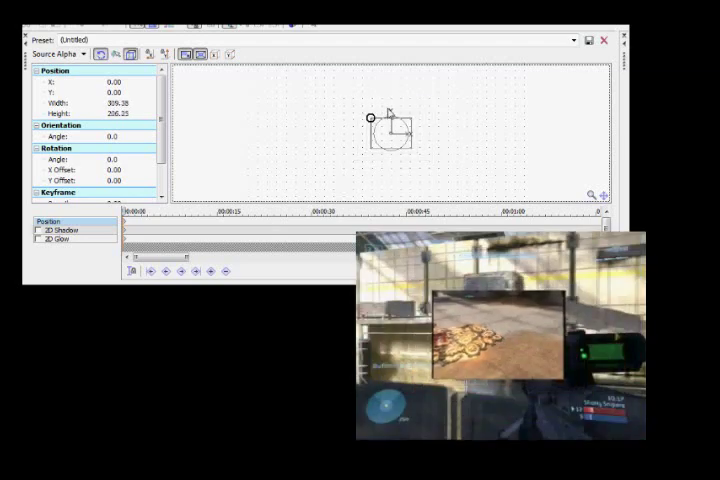
pyautogui.moveTo(370, 118); pyautogui.dragTo(411, 121)
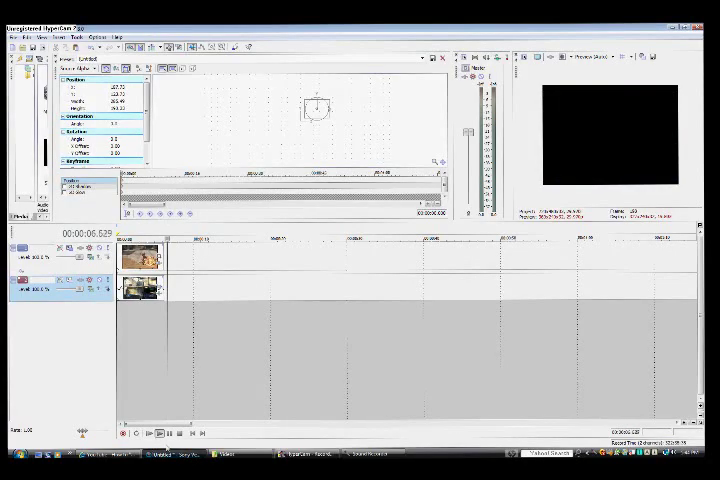
pyautogui.click(170, 434)
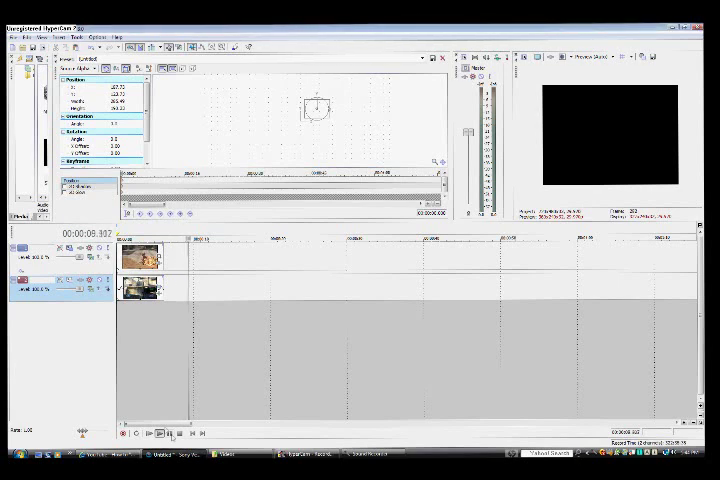
pyautogui.click(120, 331)
pyautogui.click(159, 434)
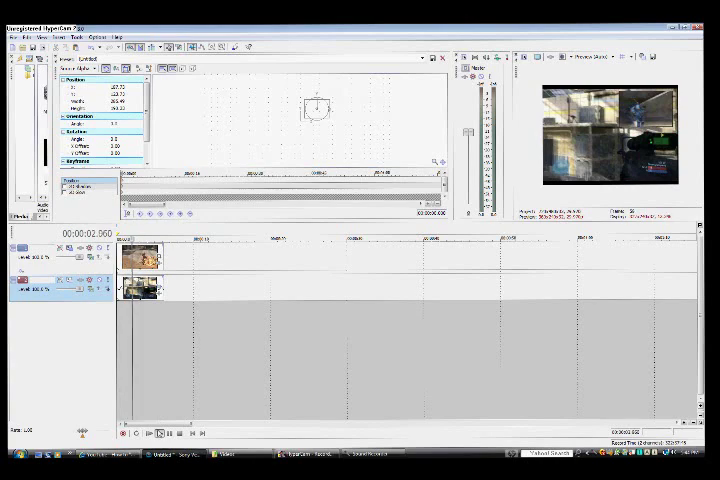